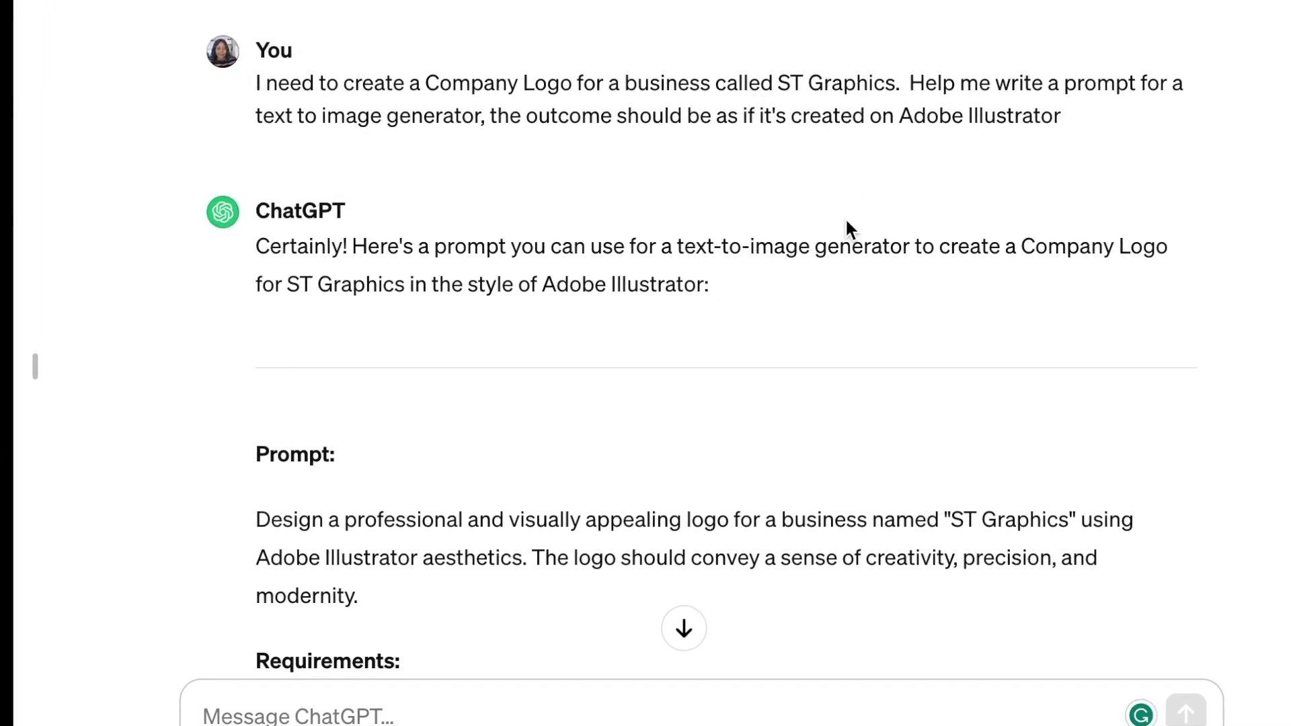
Step: Switch to Canva, search its apps for Magic Media and open that app
{"action": "scroll", "coordinate": [841, 229], "scroll_direction": "down", "scroll_amount": 6}
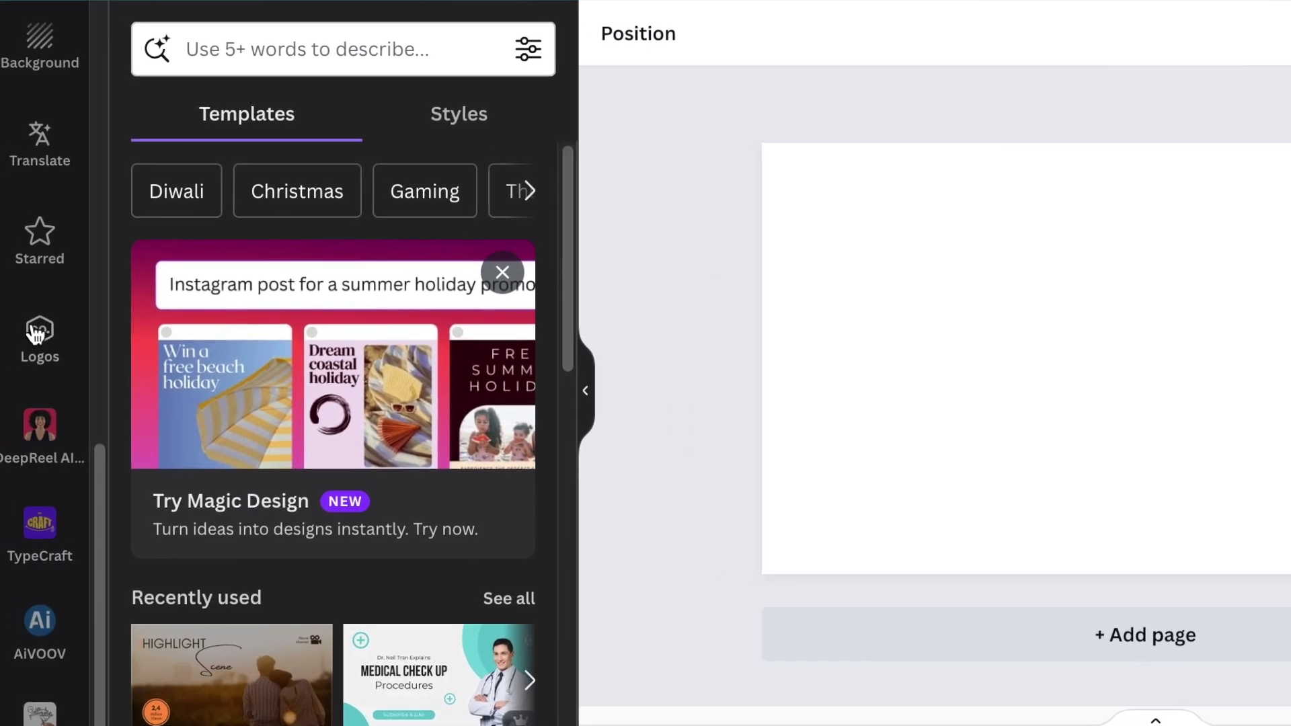
{"action": "scroll", "coordinate": [37, 350], "scroll_direction": "up", "scroll_amount": 5}
{"action": "left_click", "coordinate": [40, 163]}
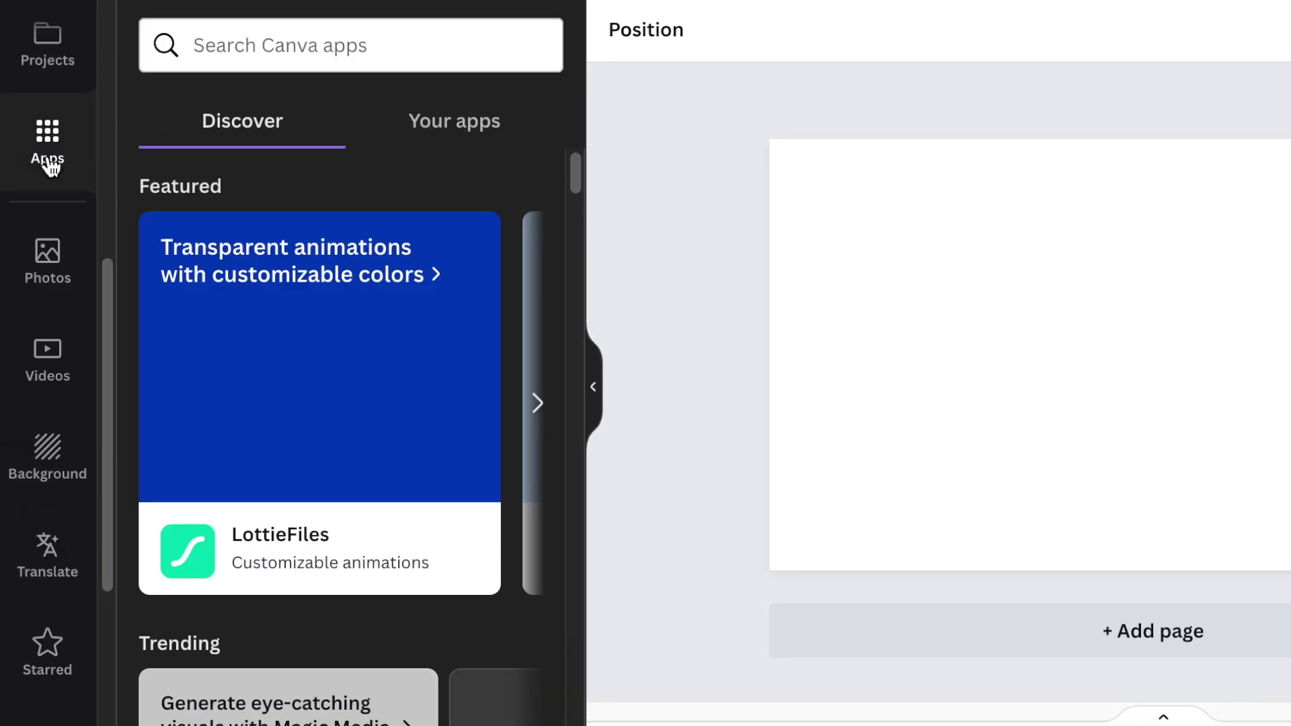
{"action": "left_click", "coordinate": [269, 45]}
{"action": "type", "text": "magic"}
{"action": "left_click", "coordinate": [248, 168]}
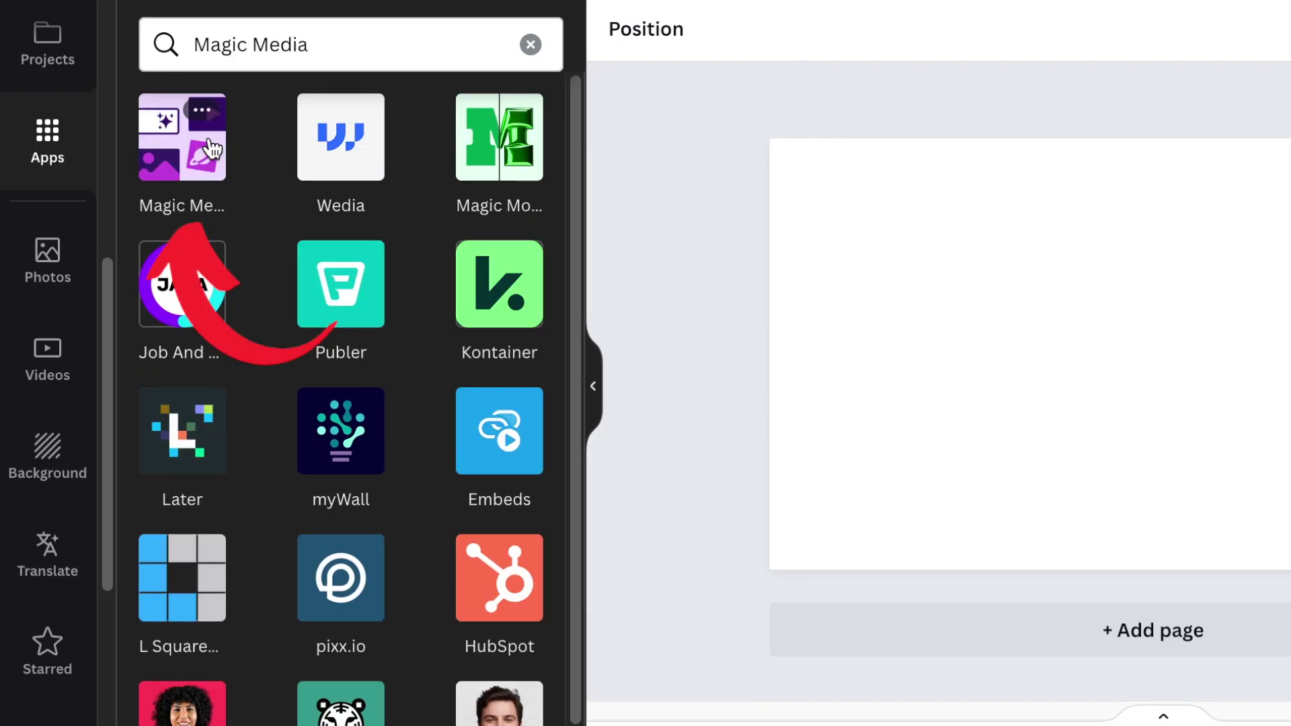
{"action": "left_click", "coordinate": [209, 139]}
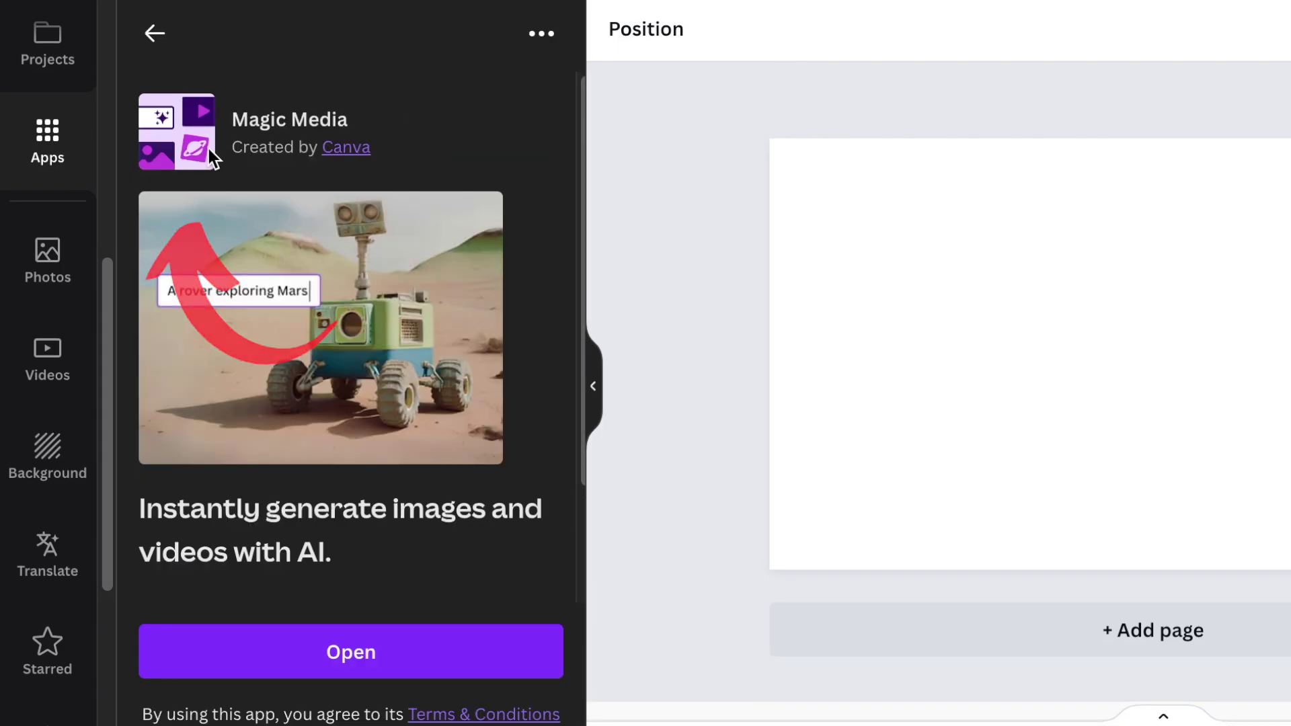
{"action": "left_click", "coordinate": [382, 656]}
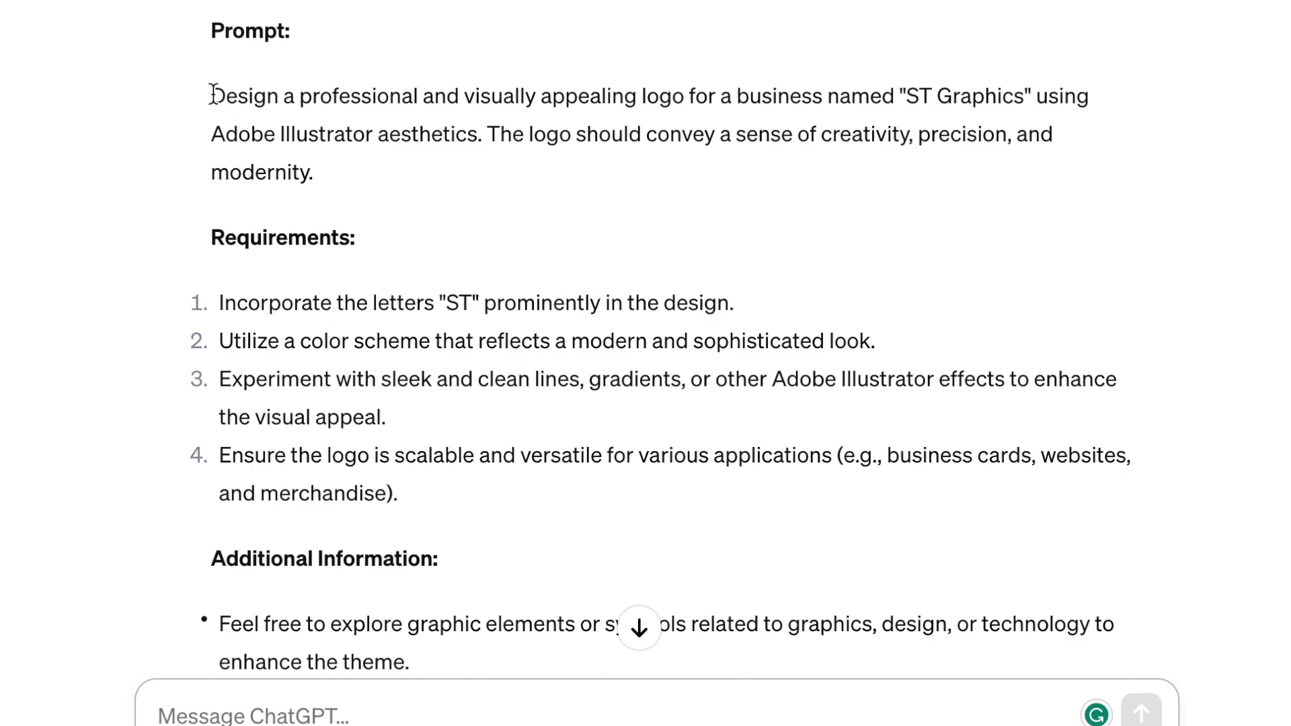
Step: Copy ChatGPT's ST Graphics logo prompt into the Text to Image description and try to generate images without a style
{"action": "left_click_drag", "start_coordinate": [253, 119], "coordinate": [312, 173]}
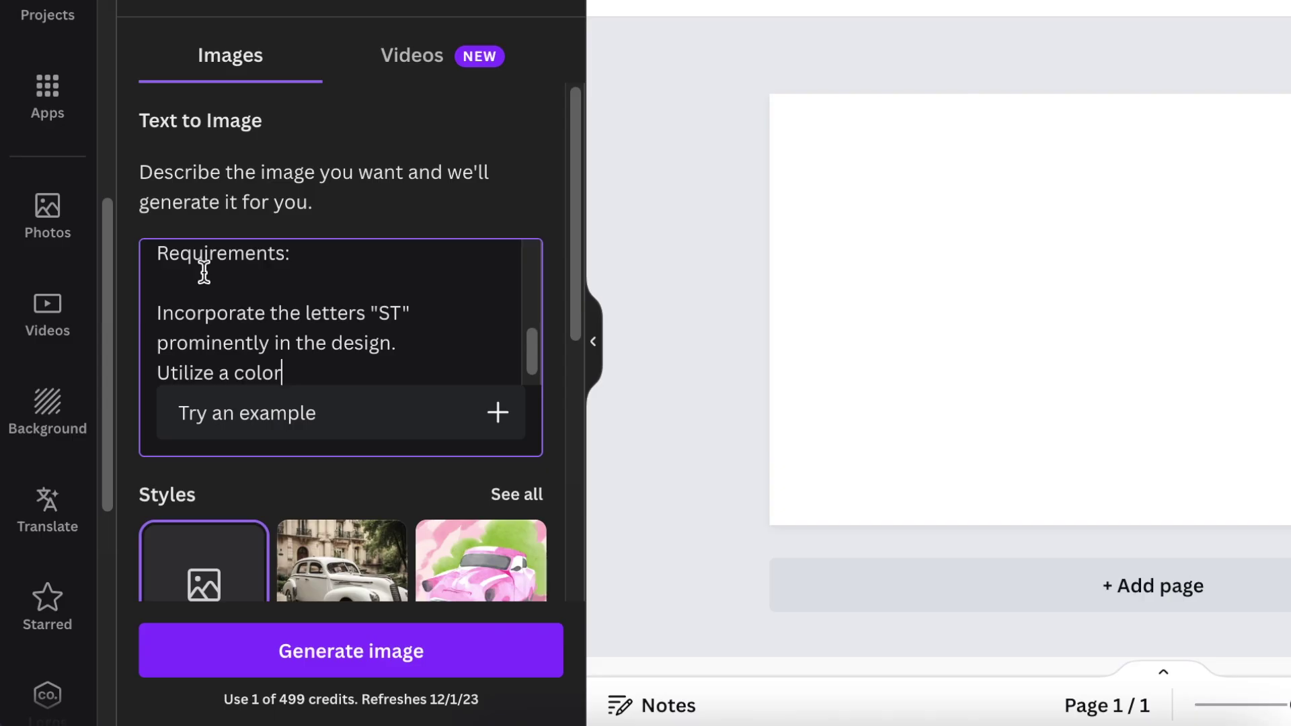
{"action": "scroll", "coordinate": [204, 273], "scroll_direction": "down", "scroll_amount": 1}
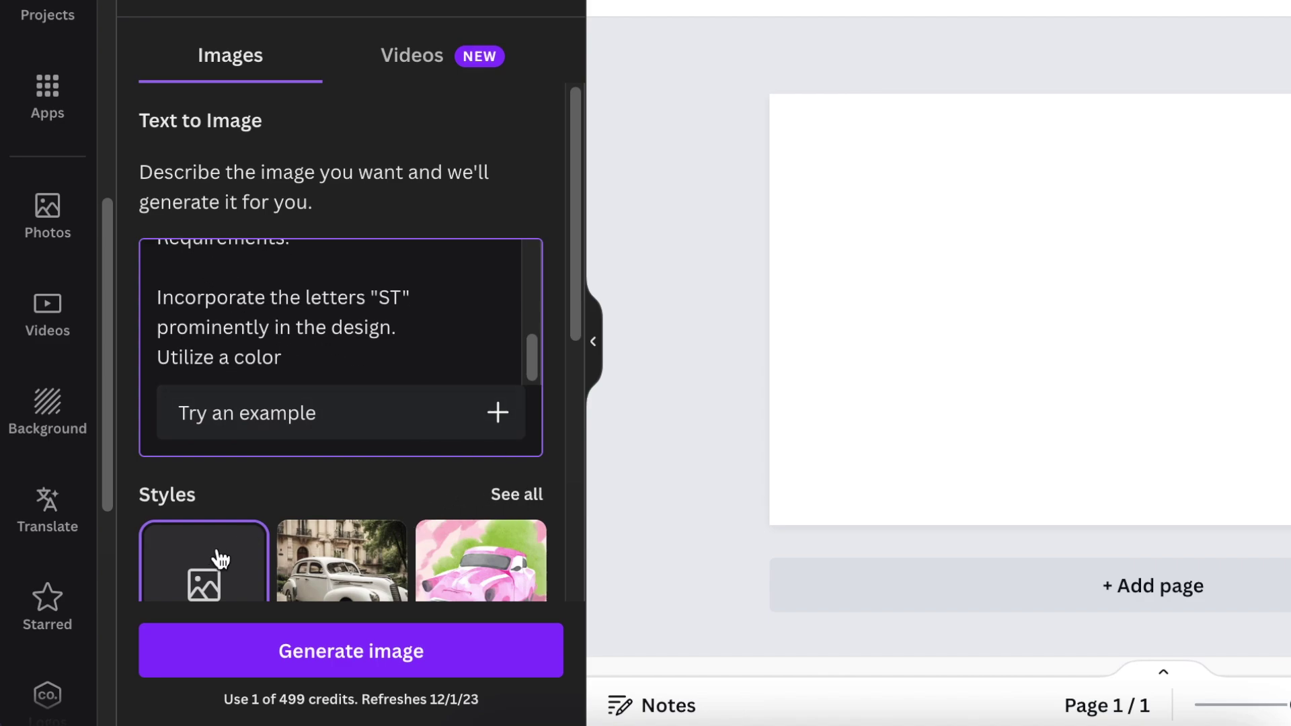
{"action": "left_click", "coordinate": [517, 494]}
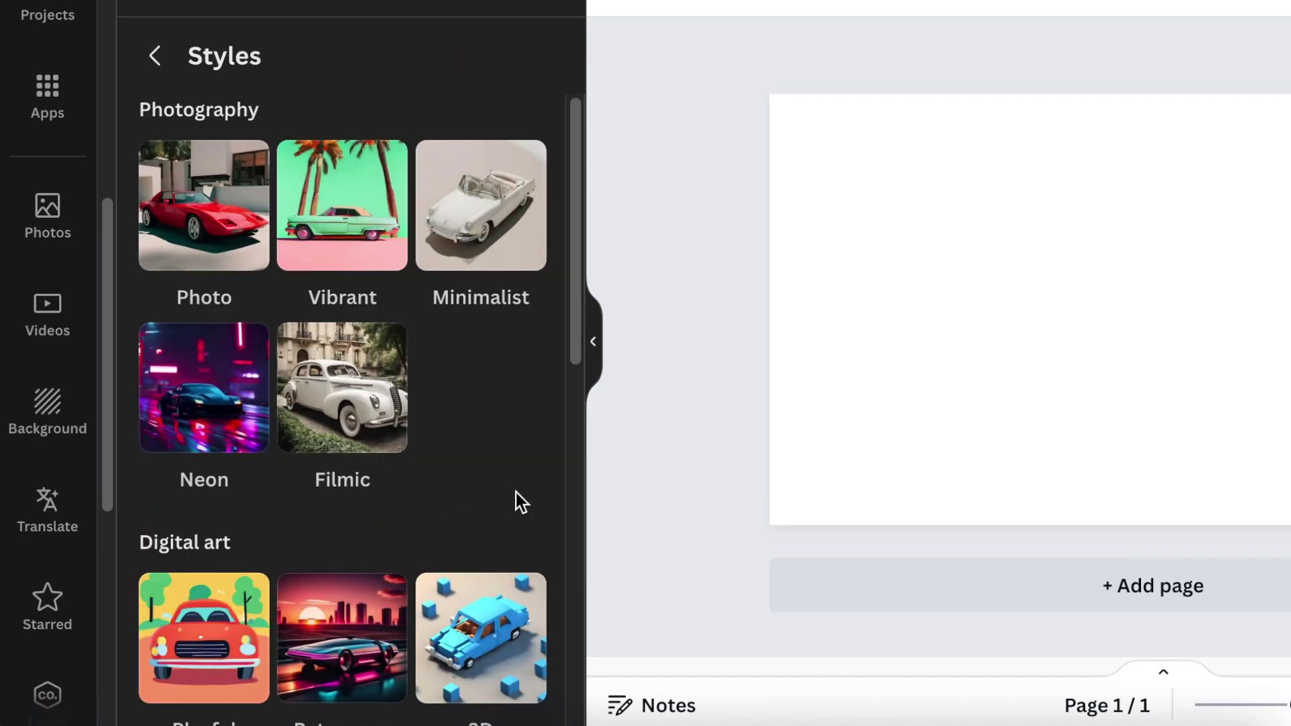
{"action": "left_click", "coordinate": [156, 56]}
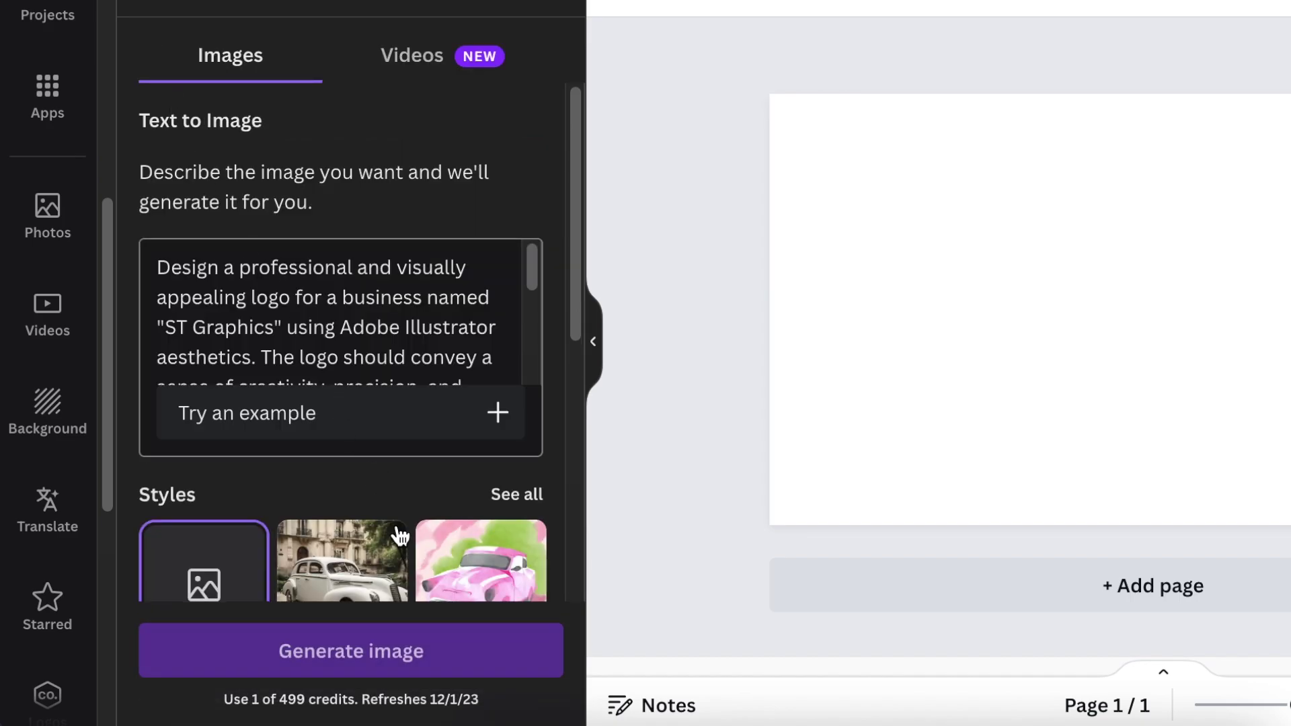
{"action": "left_click", "coordinate": [393, 657]}
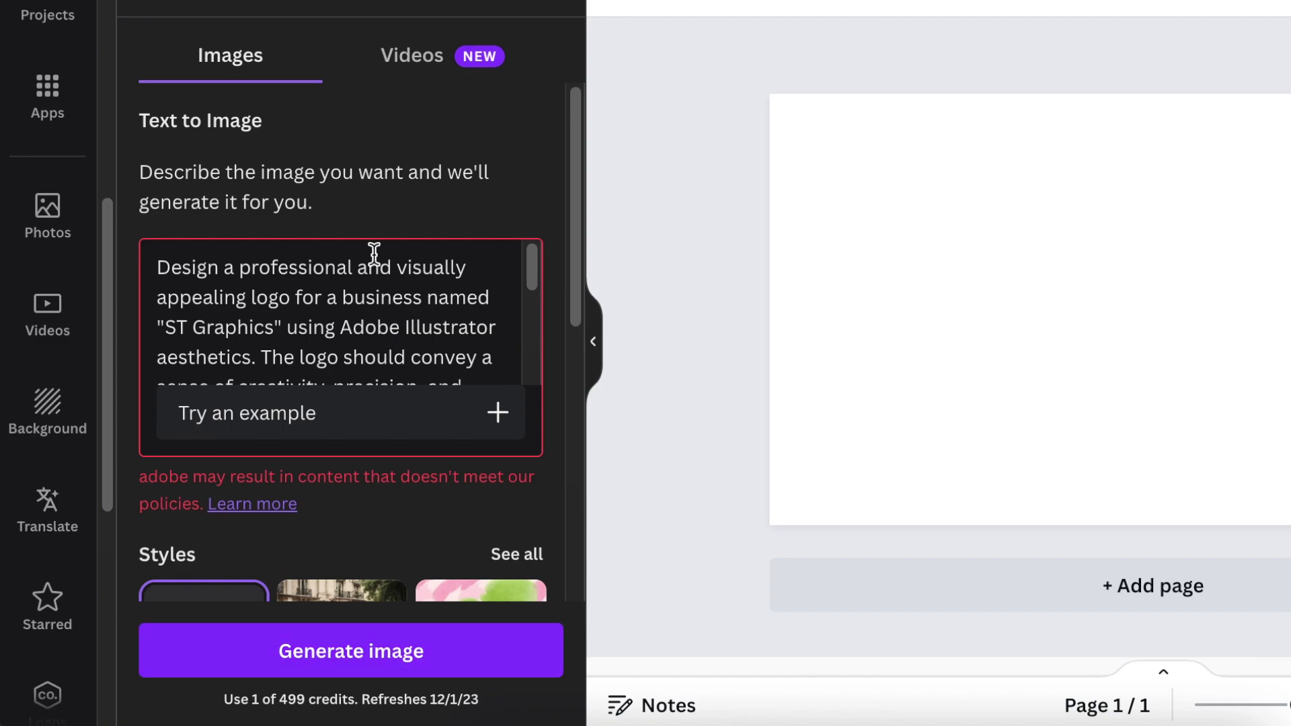
Step: Remove the word "Adobe" from the Text to Image description and generate the logo images
{"action": "left_click_drag", "start_coordinate": [536, 279], "coordinate": [536, 285]}
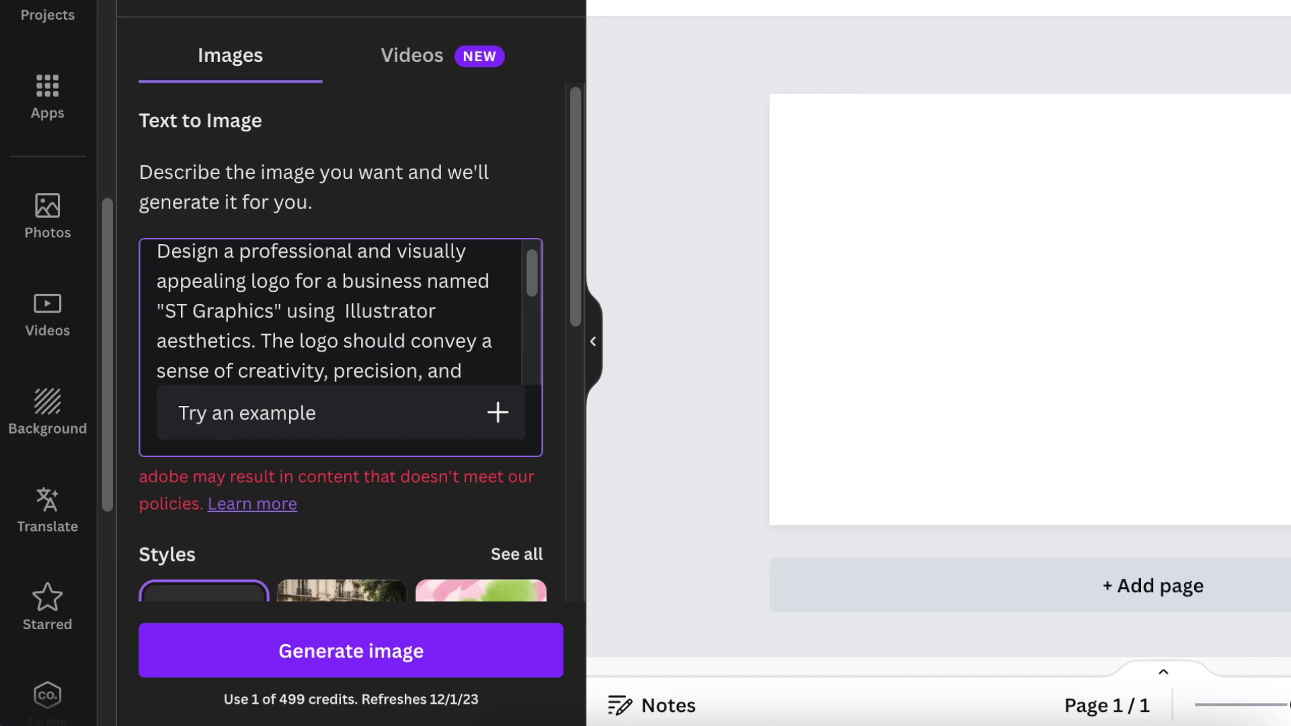
{"action": "scroll", "coordinate": [386, 360], "scroll_direction": "down", "scroll_amount": 5}
{"action": "scroll", "coordinate": [374, 280], "scroll_direction": "up", "scroll_amount": 5}
{"action": "scroll", "coordinate": [374, 296], "scroll_direction": "down", "scroll_amount": 5}
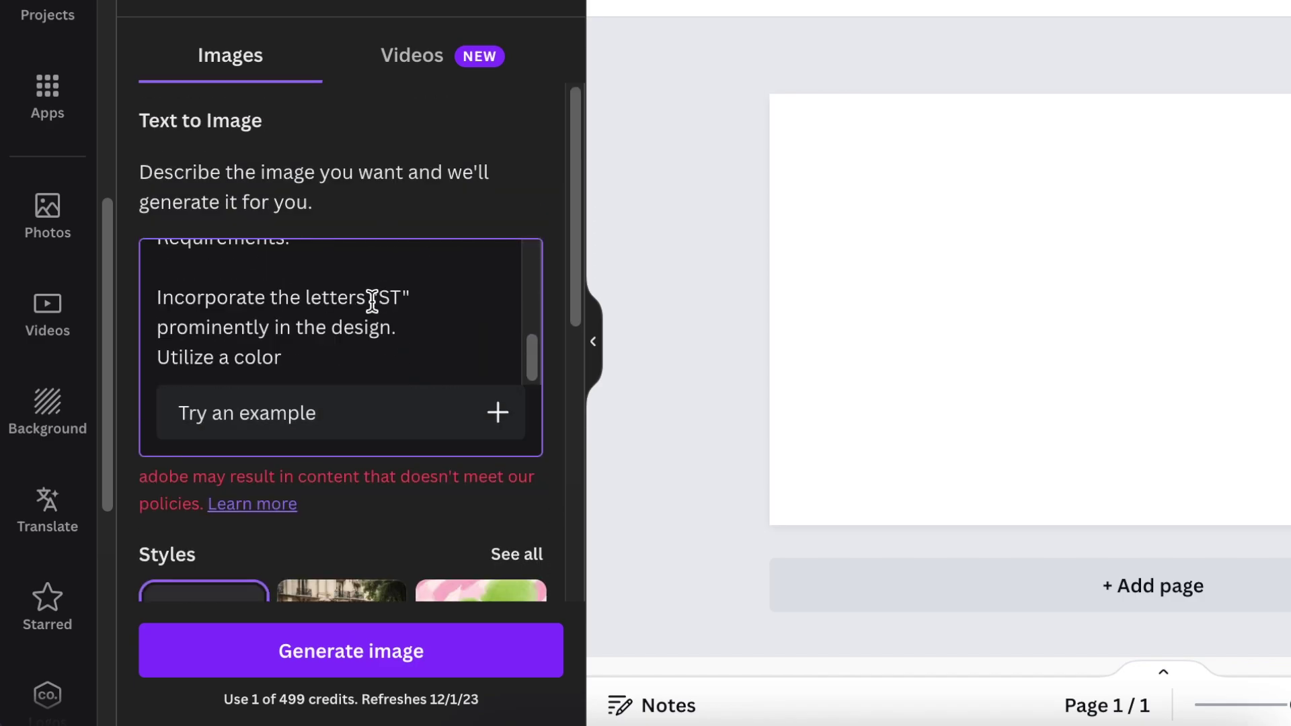
{"action": "left_click", "coordinate": [344, 650]}
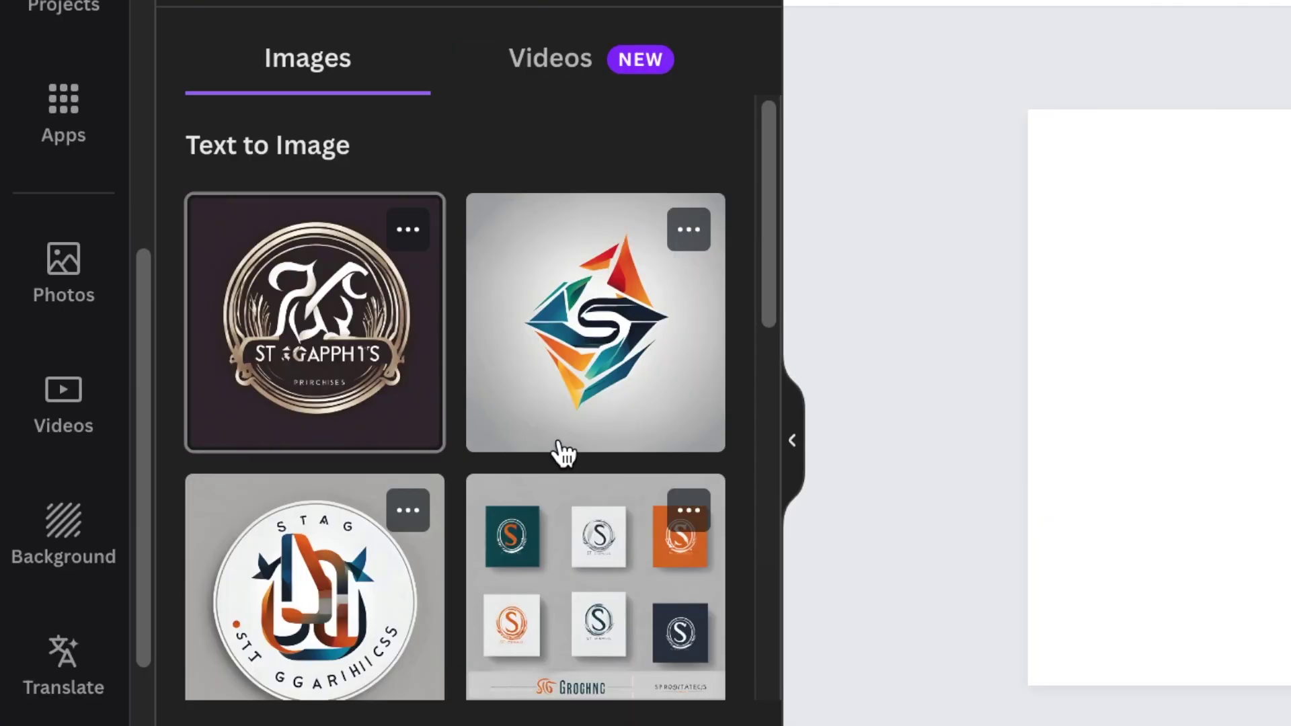
Step: Place the generated sheet of six S logo tiles on the blank page and enlarge it across the page's middle
{"action": "scroll", "coordinate": [565, 470], "scroll_direction": "down", "scroll_amount": 1}
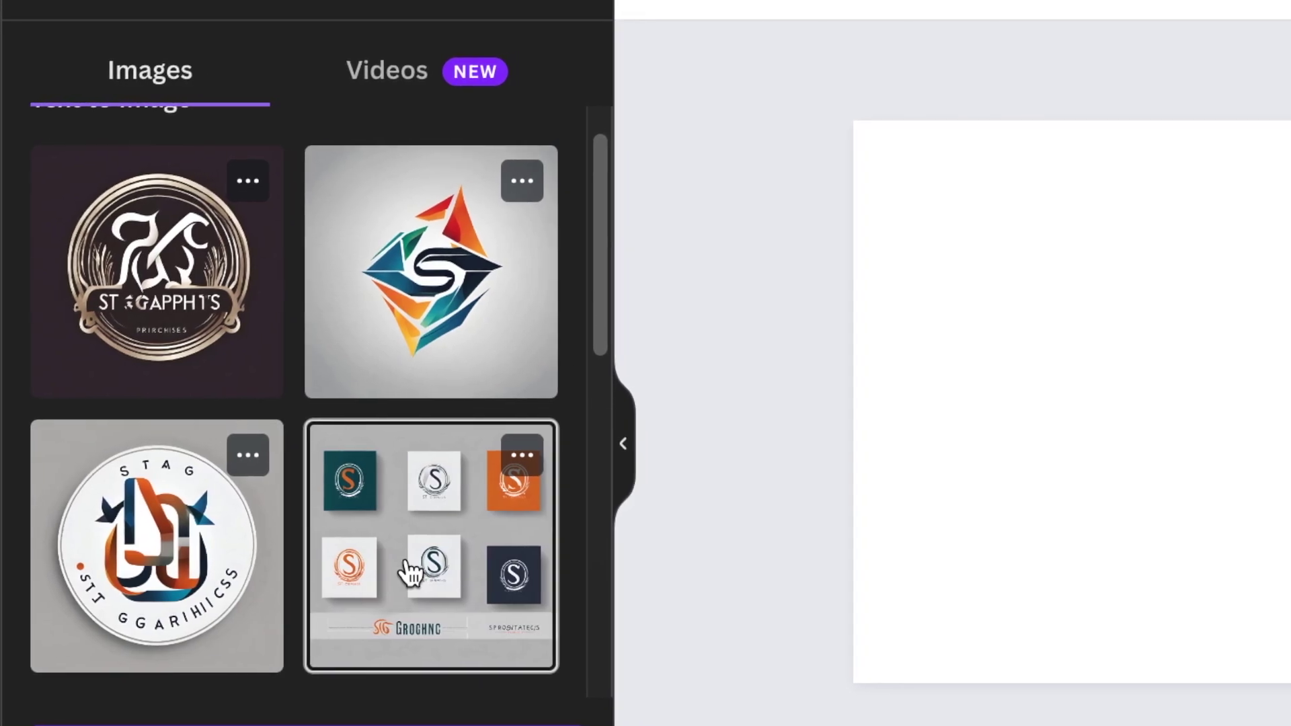
{"action": "left_click", "coordinate": [429, 570]}
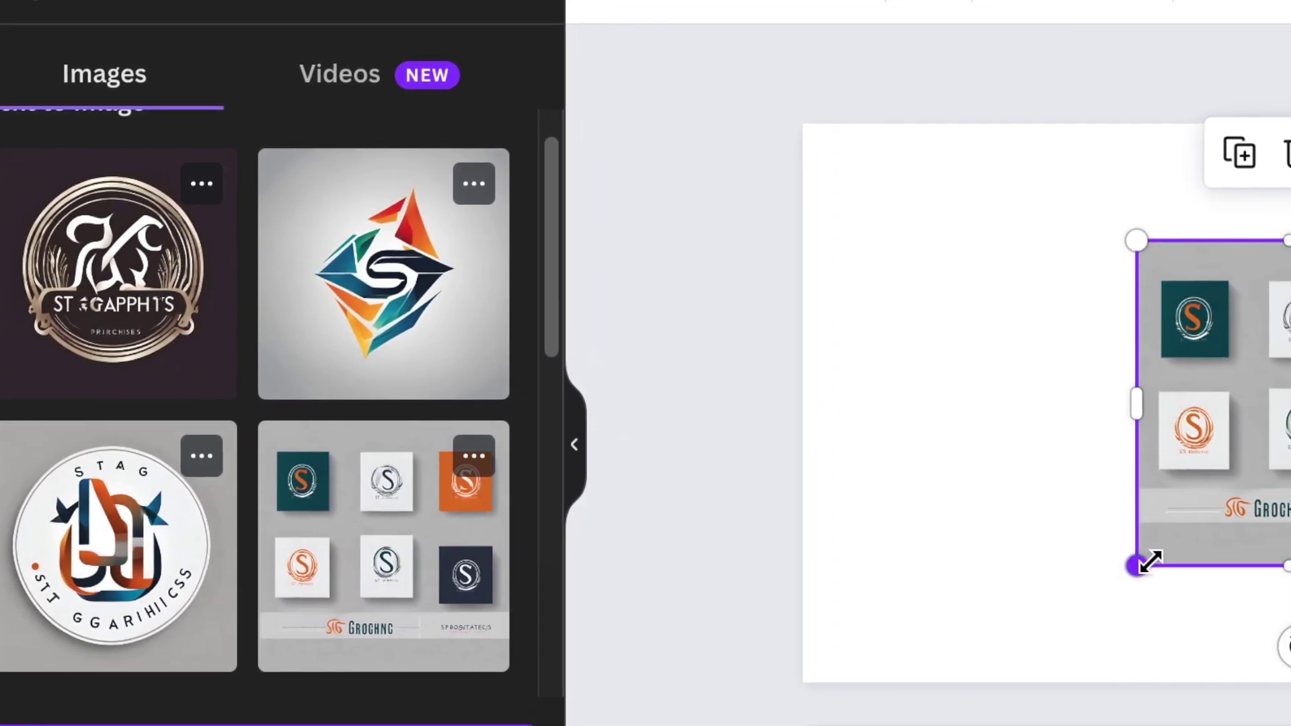
{"action": "left_click_drag", "start_coordinate": [1109, 567], "coordinate": [712, 632]}
{"action": "left_click_drag", "start_coordinate": [1003, 531], "coordinate": [1035, 464]}
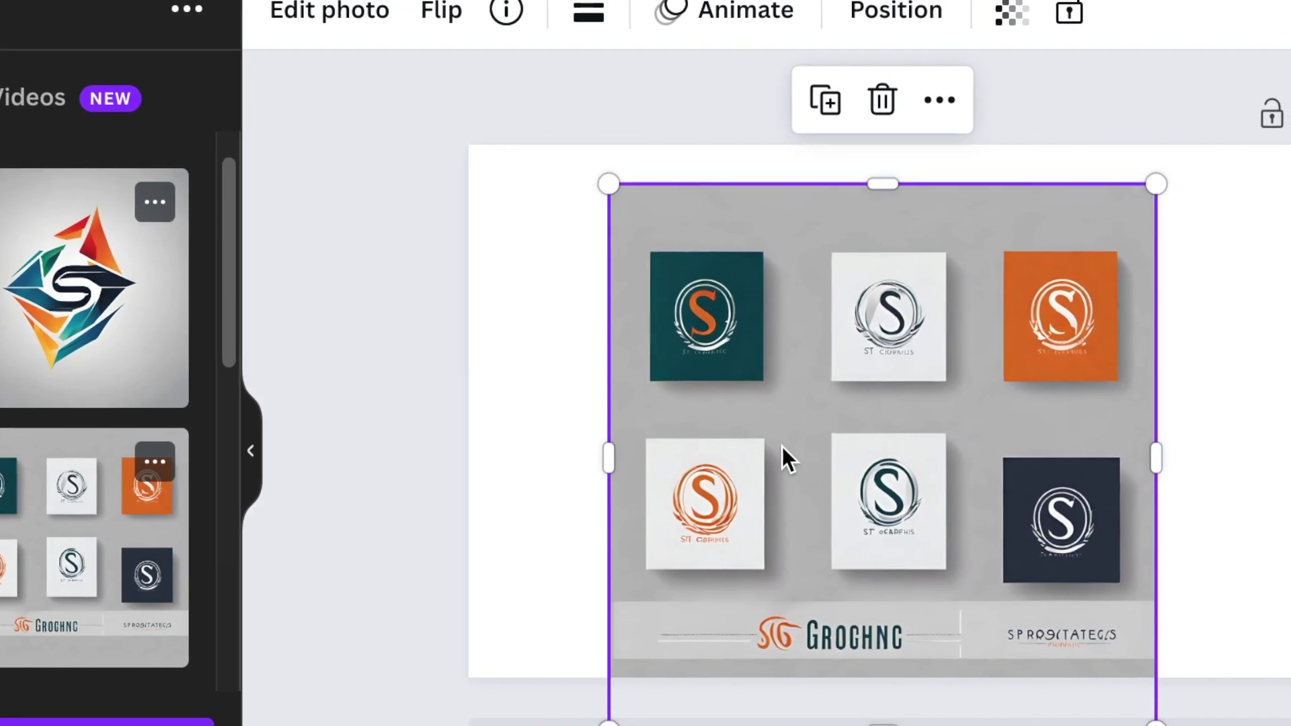
{"action": "left_click", "coordinate": [531, 409]}
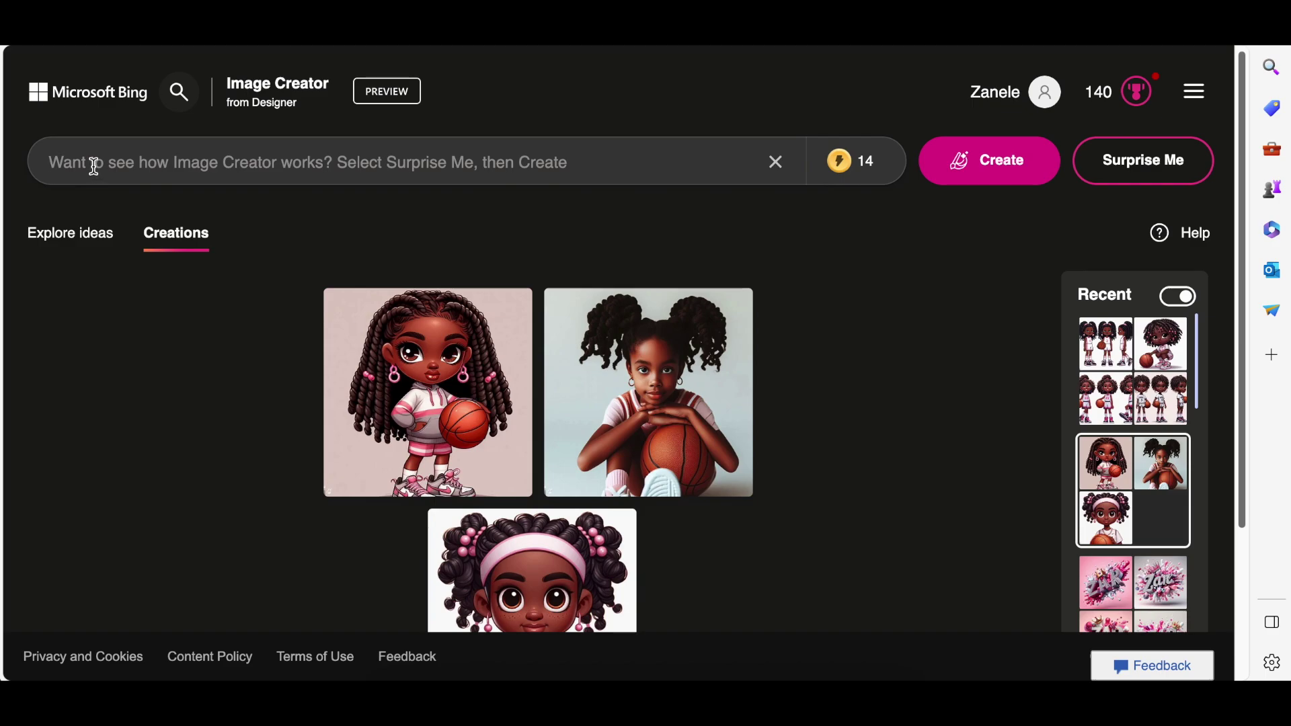
Step: Switch to Bing Image Creator and create images from ChatGPT's detailed ST Graphics logo prompt
{"action": "key", "text": "ctrl+v"}
{"action": "left_click", "coordinate": [985, 159]}
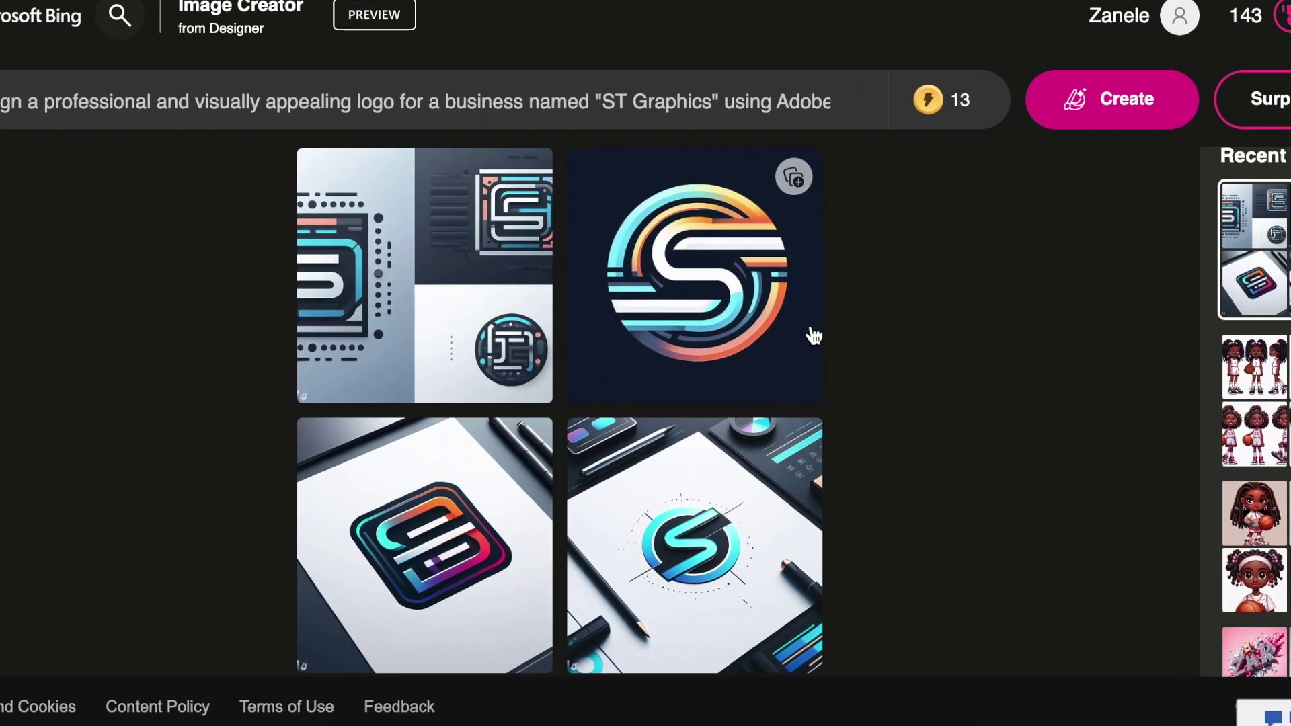
{"action": "scroll", "coordinate": [502, 497], "scroll_direction": "down", "scroll_amount": 2}
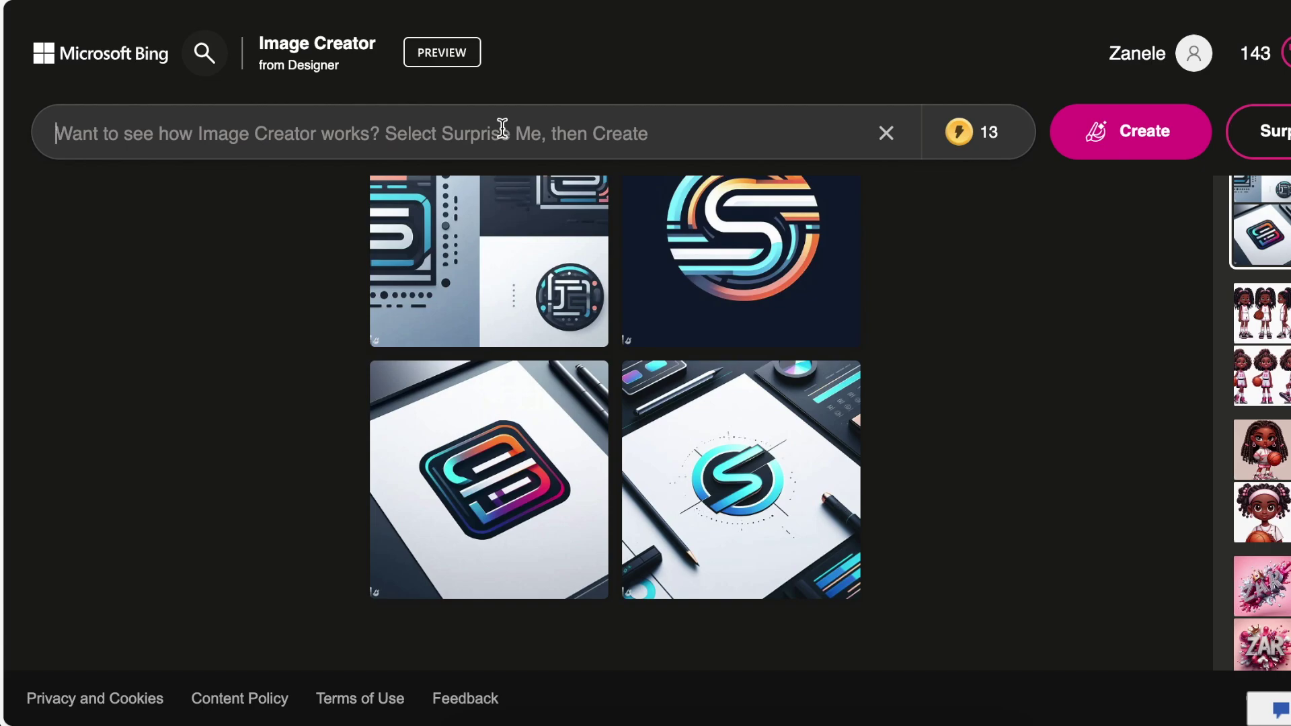
Step: Create images from the prompt "Create a Company Logo for a business called ST Graphics, make it modern and visually appealing"
{"action": "type", "text": "create a Company Logo for a business called ST Graphics"}
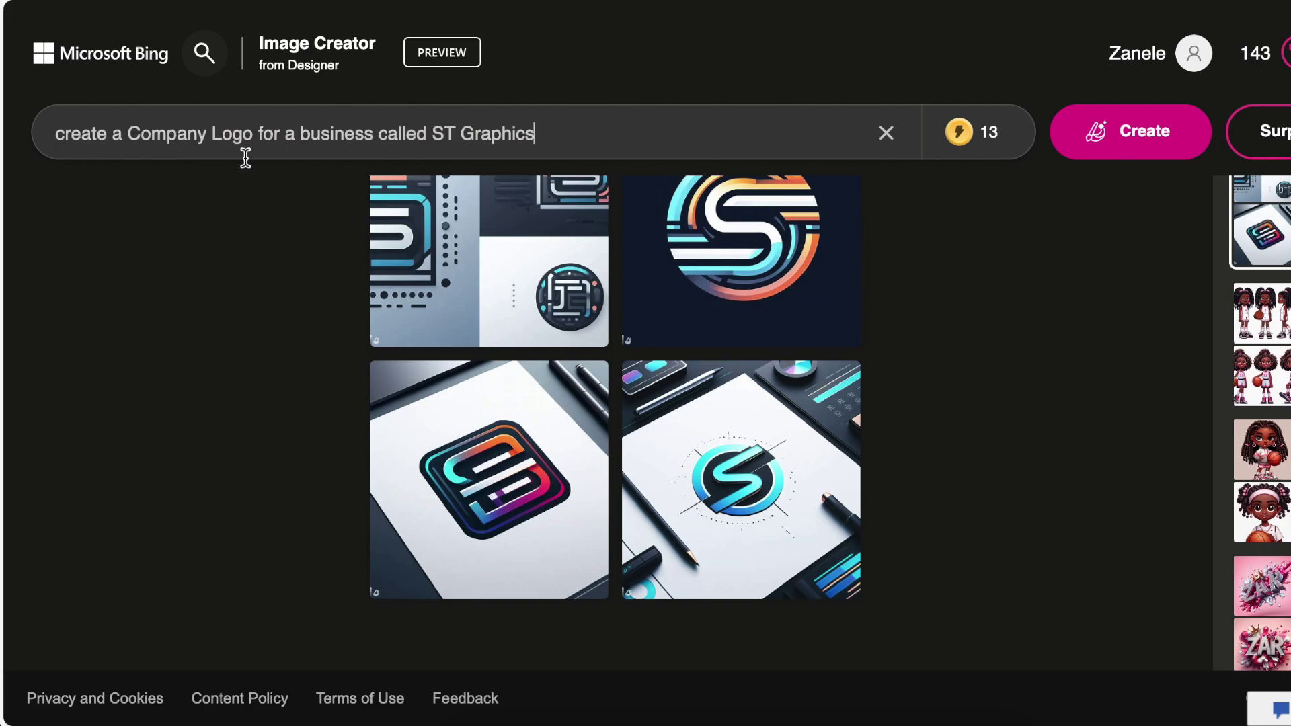
{"action": "key", "text": "BackSpace"}
{"action": "type", "text": "C"}
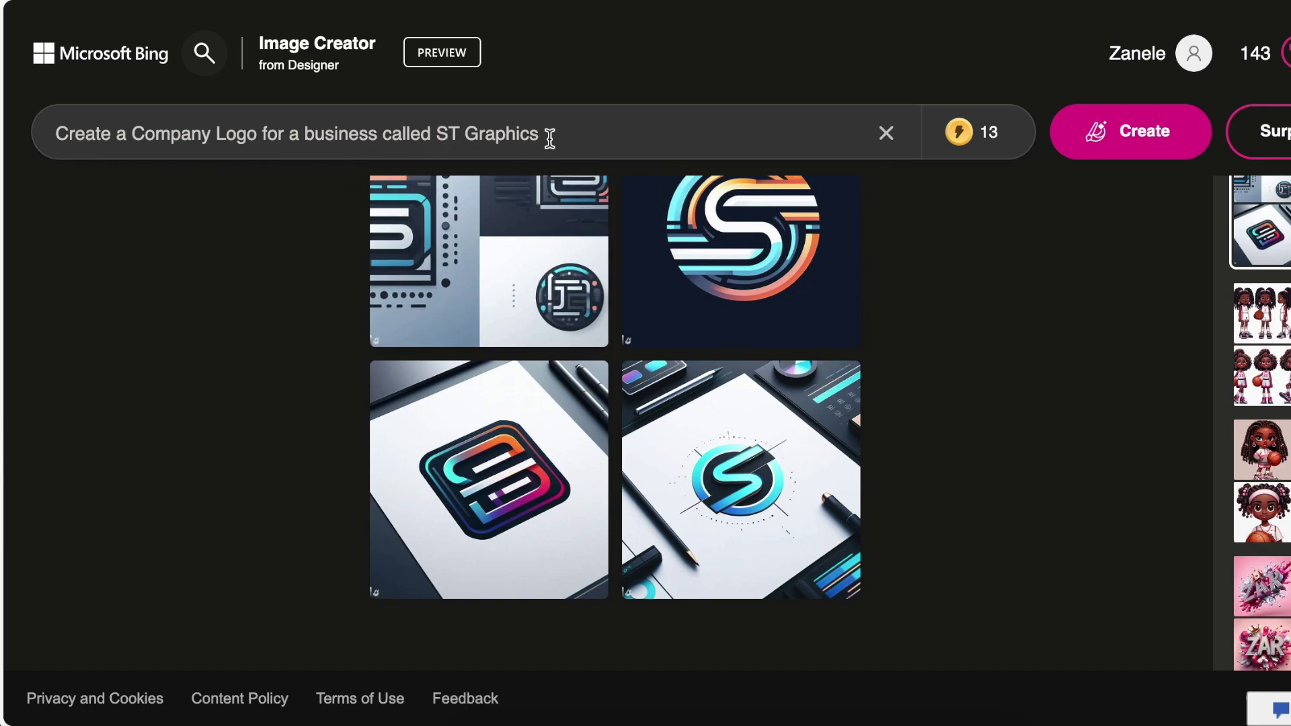
{"action": "type", "text": ", make it modern and visually appealing"}
{"action": "left_click", "coordinate": [1129, 131]}
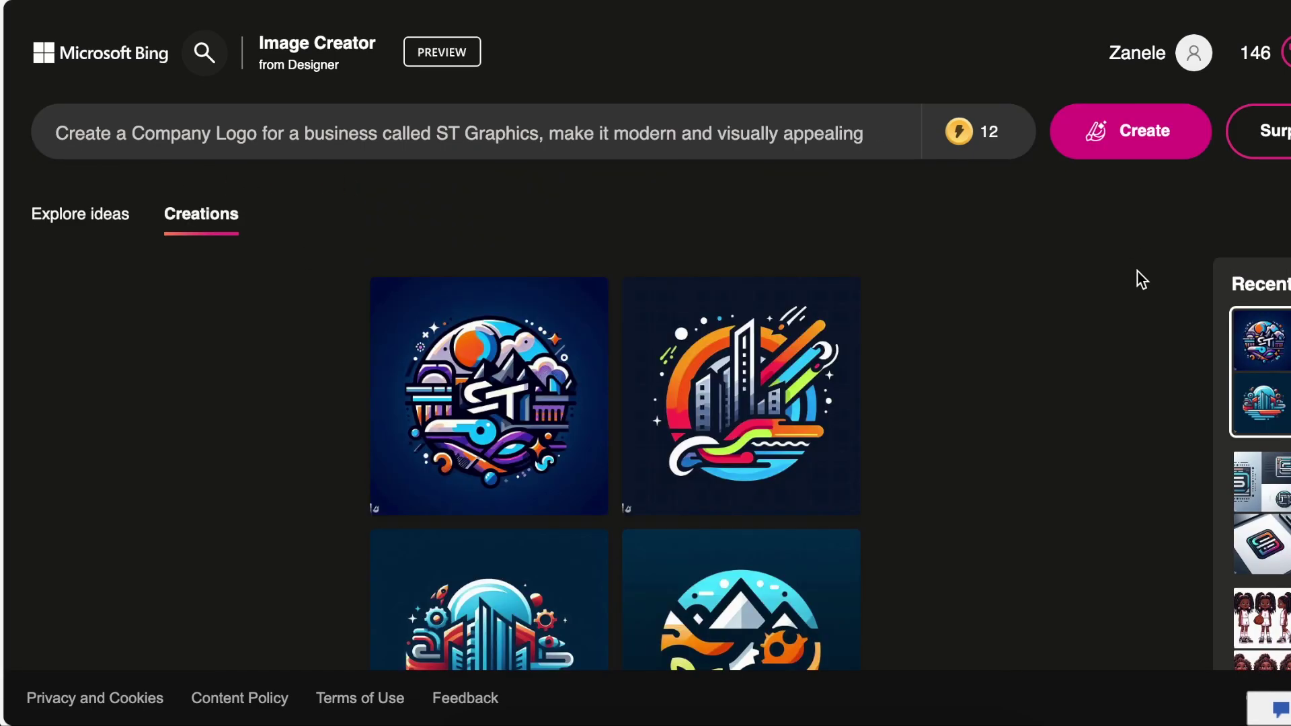
{"action": "scroll", "coordinate": [867, 316], "scroll_direction": "down", "scroll_amount": 2}
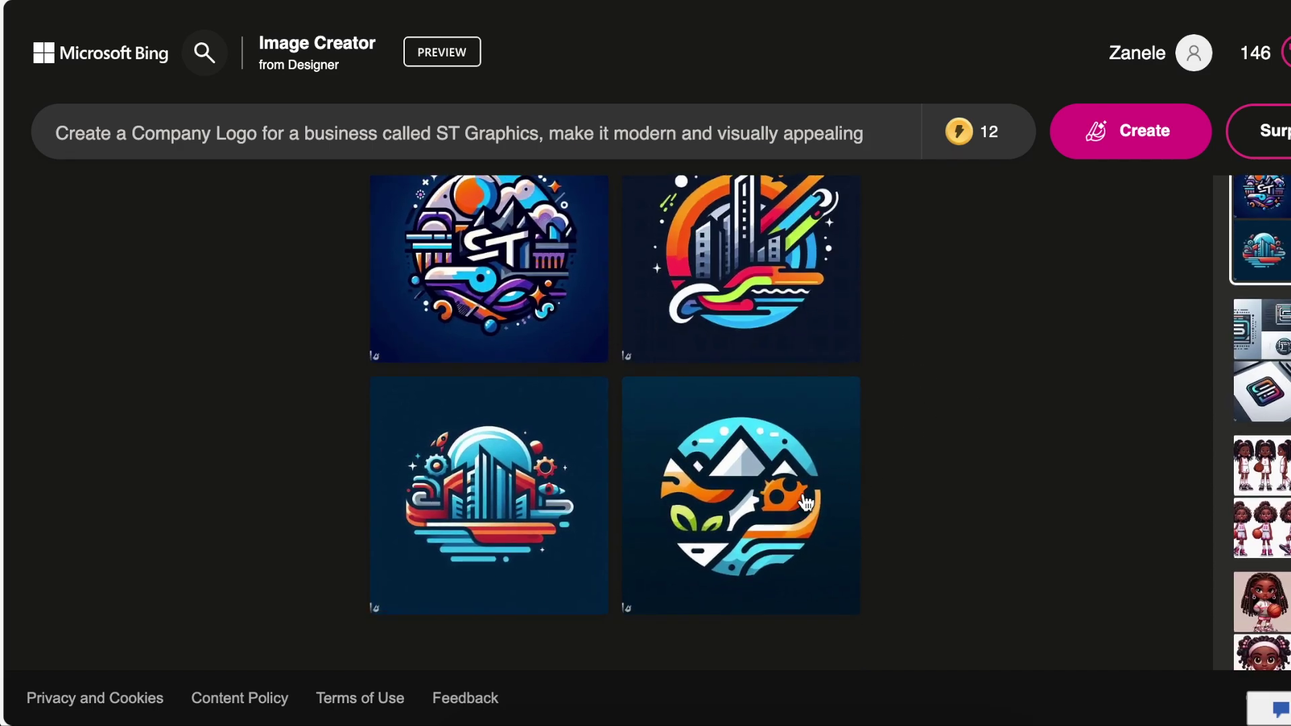
{"action": "scroll", "coordinate": [931, 416], "scroll_direction": "up", "scroll_amount": 1}
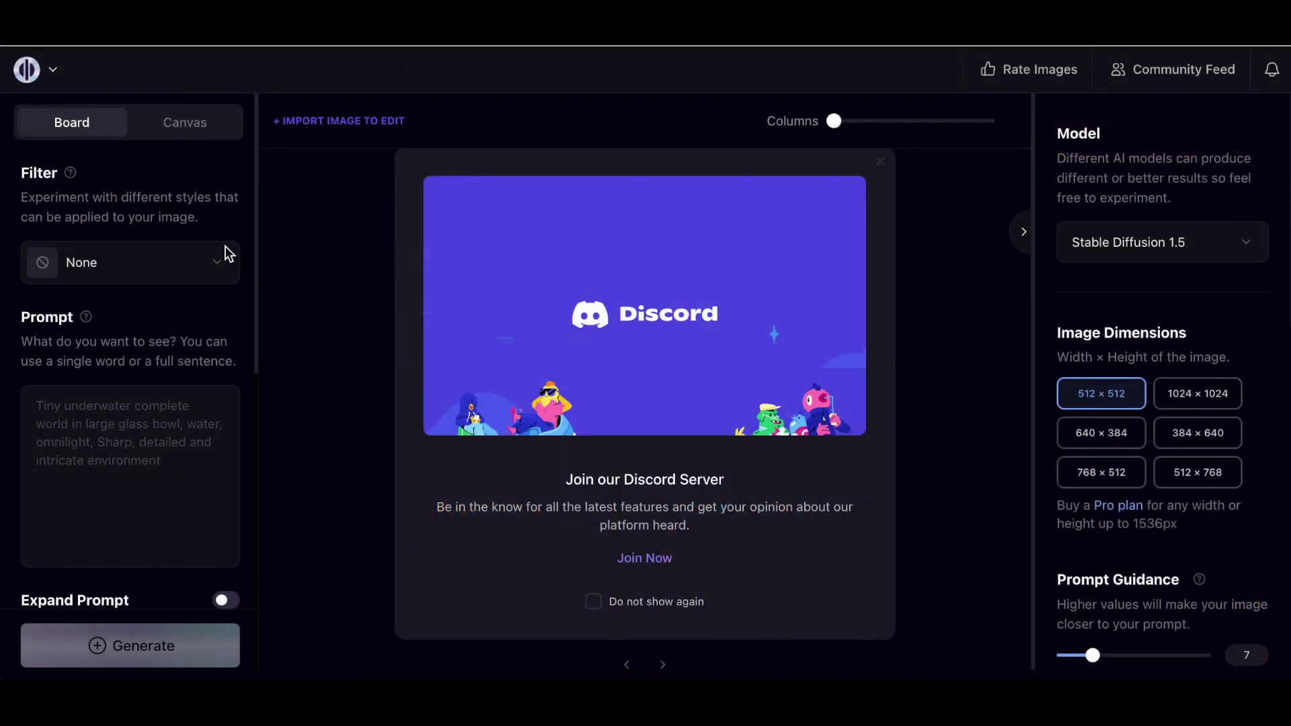
Step: Switch to Playground AI and generate 512 × 512 images from ChatGPT's ST Graphics logo prompt with Stable Diffusion 1.5
{"action": "left_click", "coordinate": [84, 425]}
{"action": "key", "text": "ctrl+v"}
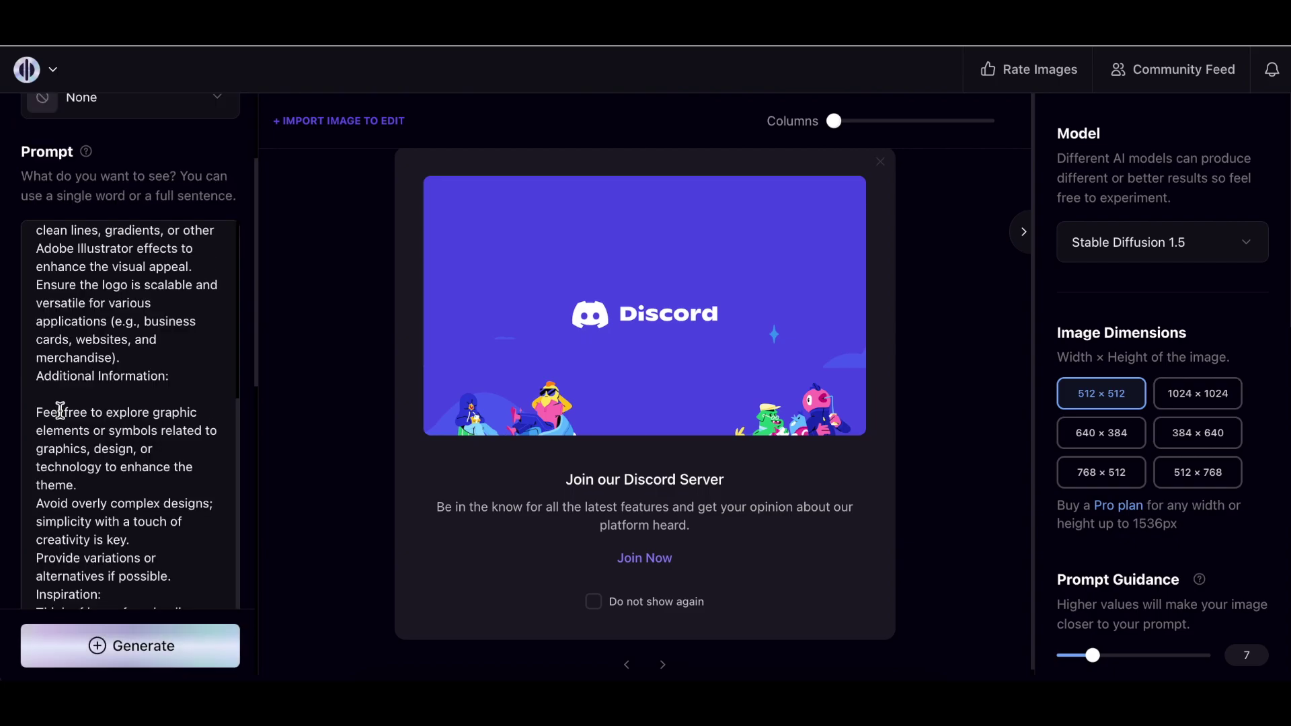
{"action": "scroll", "coordinate": [145, 473], "scroll_direction": "down", "scroll_amount": 1}
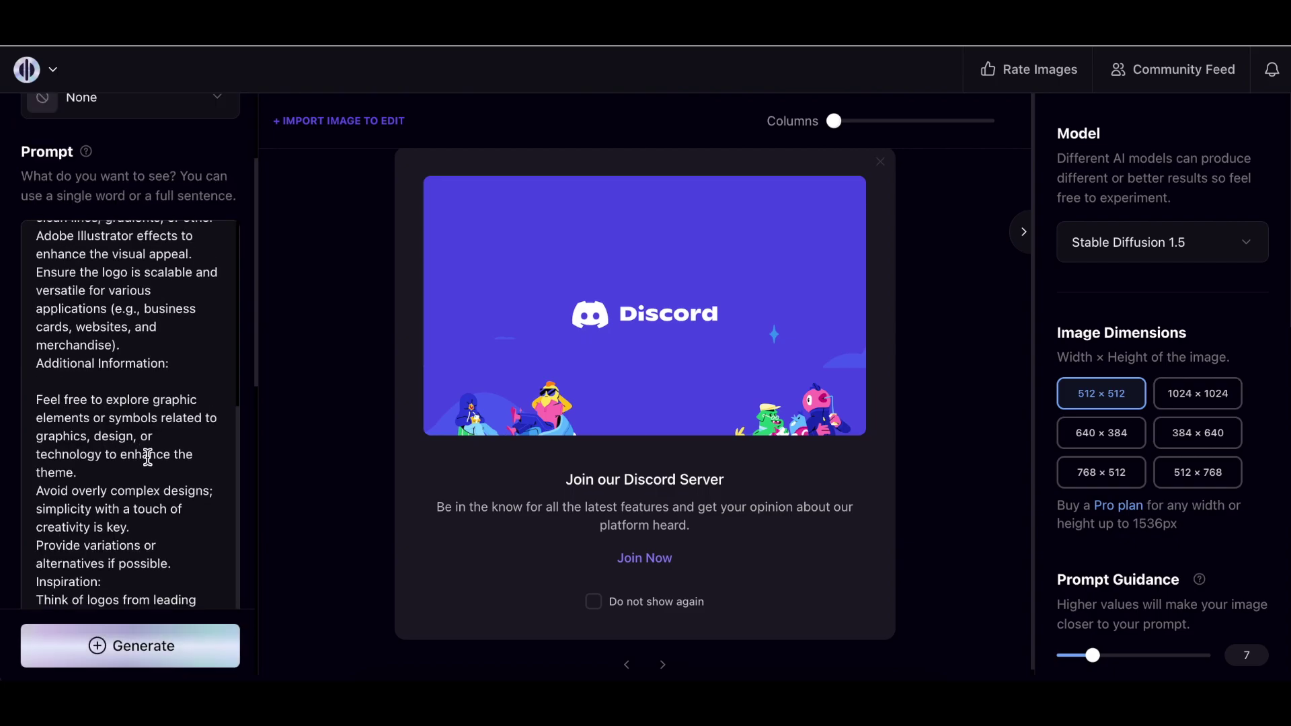
{"action": "left_click", "coordinate": [161, 642]}
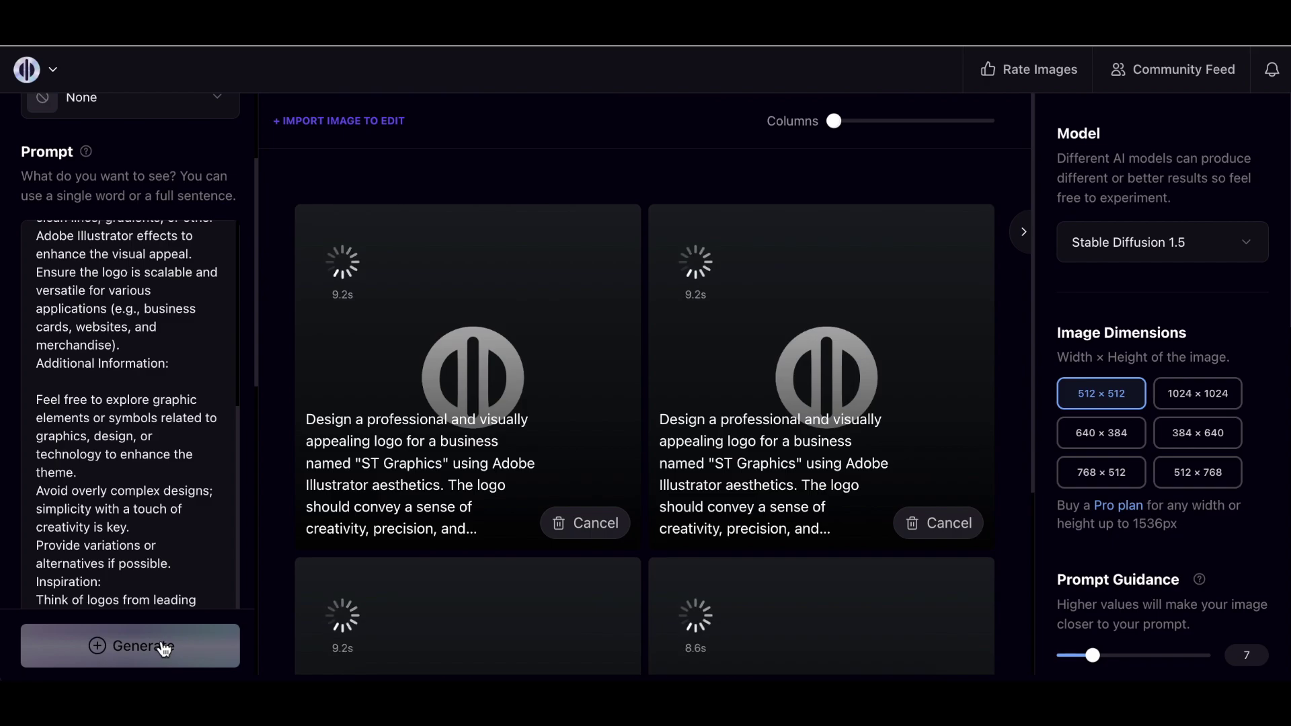
{"action": "scroll", "coordinate": [859, 575], "scroll_direction": "down", "scroll_amount": 3}
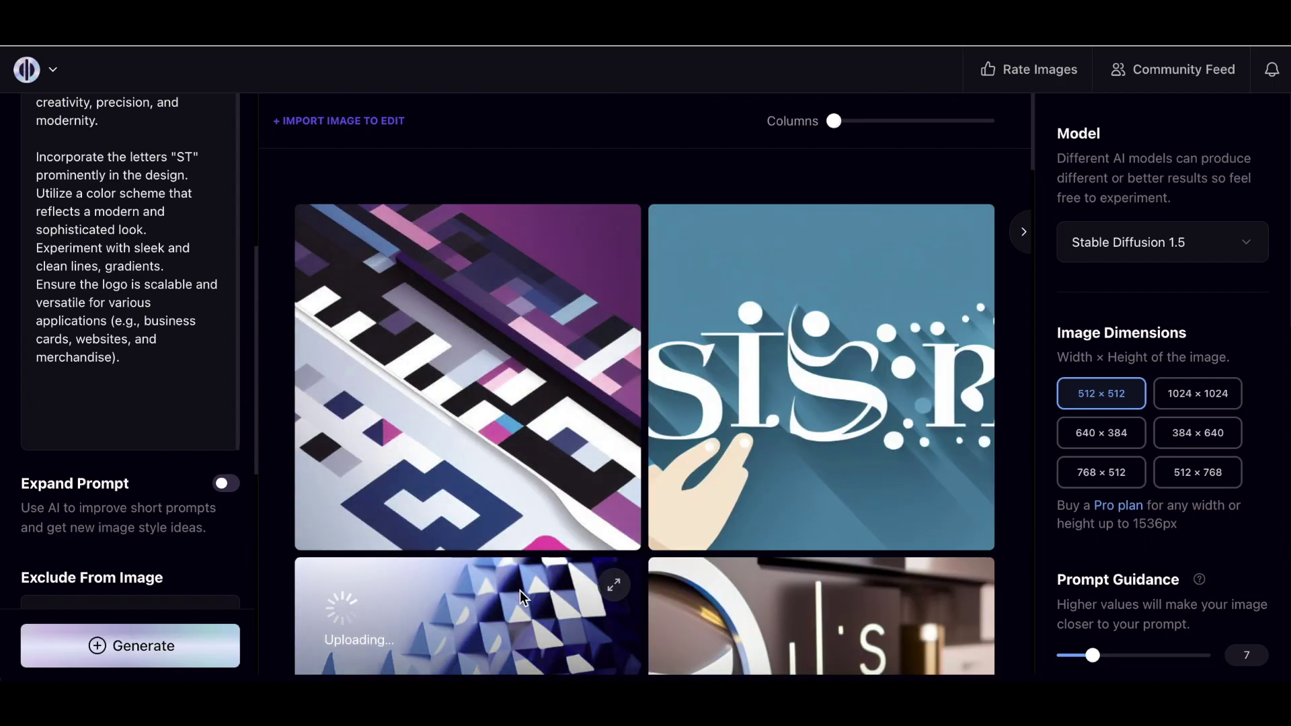
{"action": "scroll", "coordinate": [521, 585], "scroll_direction": "down", "scroll_amount": 8}
{"action": "scroll", "coordinate": [527, 582], "scroll_direction": "down", "scroll_amount": 5}
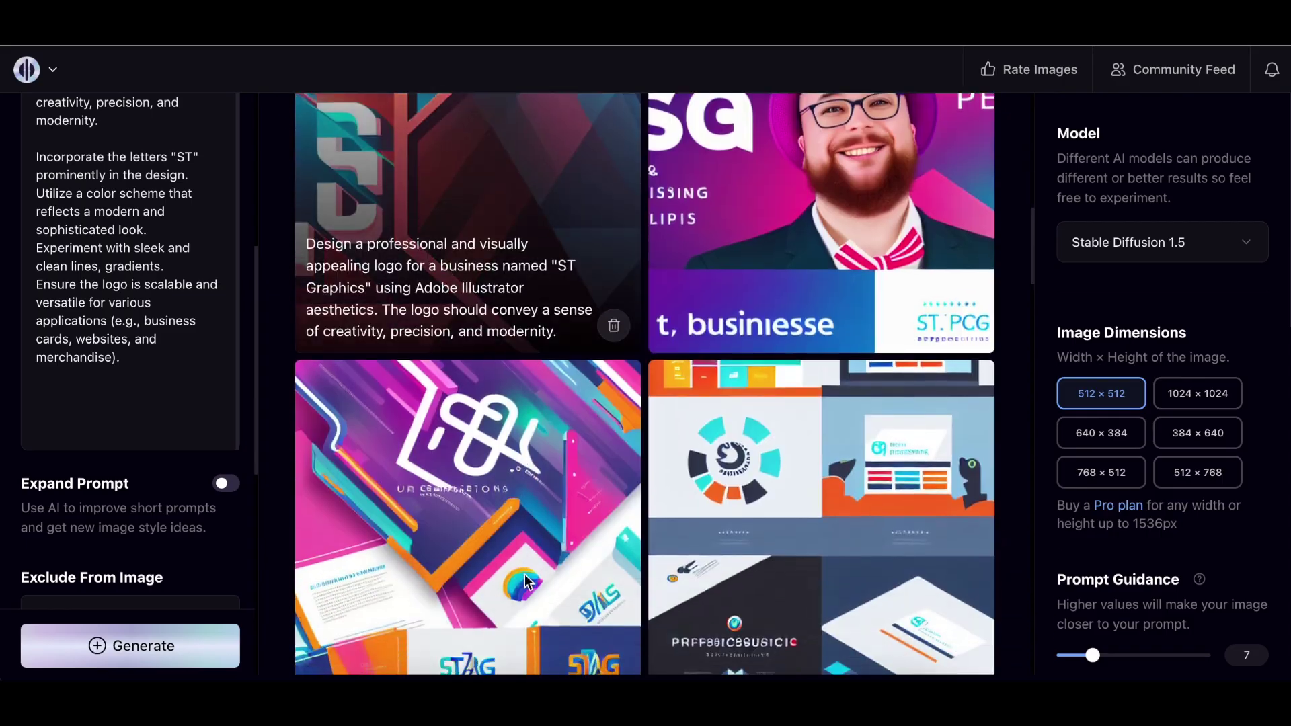